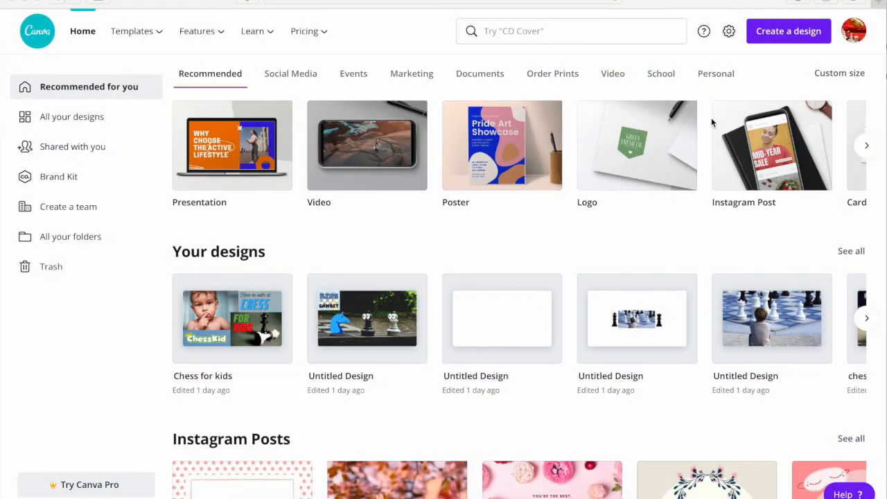
Search the design types for "You" and create a new blank YouTube Thumbnail design.
click(802, 40)
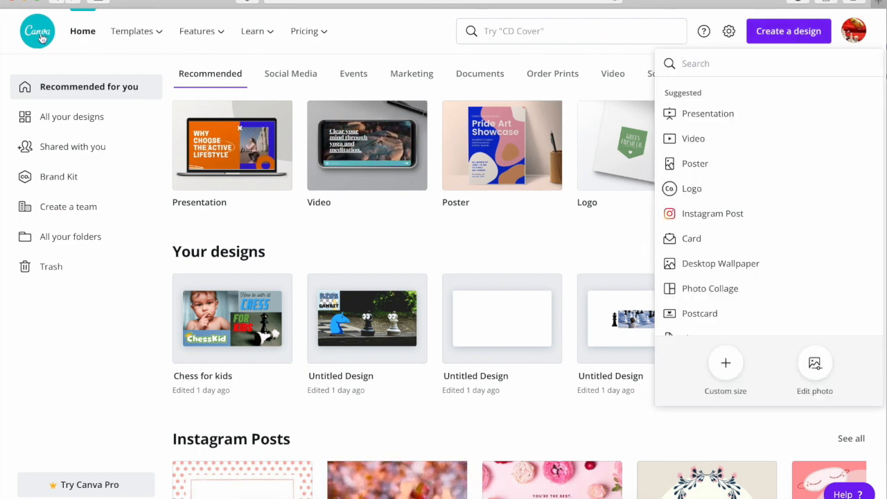
click(79, 33)
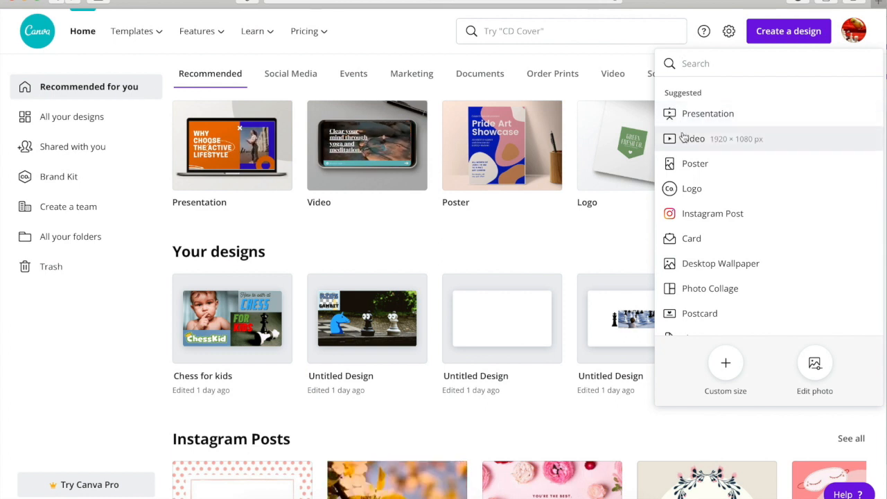
scroll(721, 246, down, 6)
scroll(721, 248, up, 3)
scroll(720, 208, up, 3)
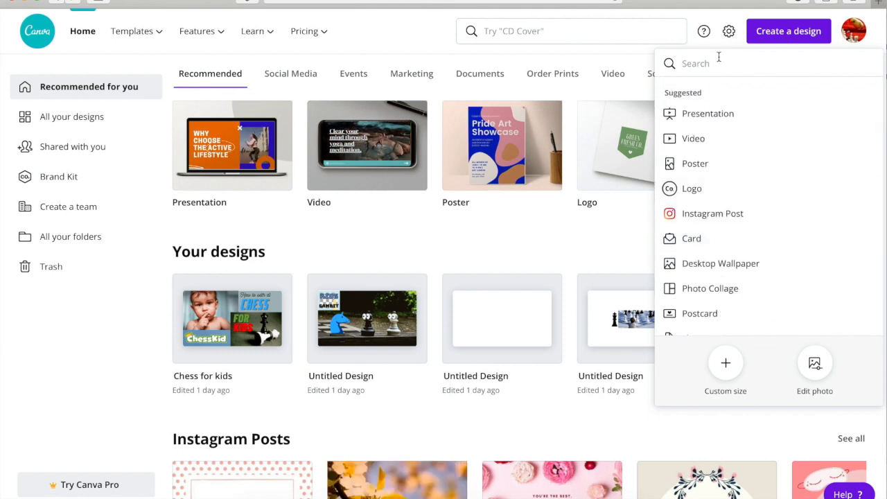
text(T)
key(BackSpace)
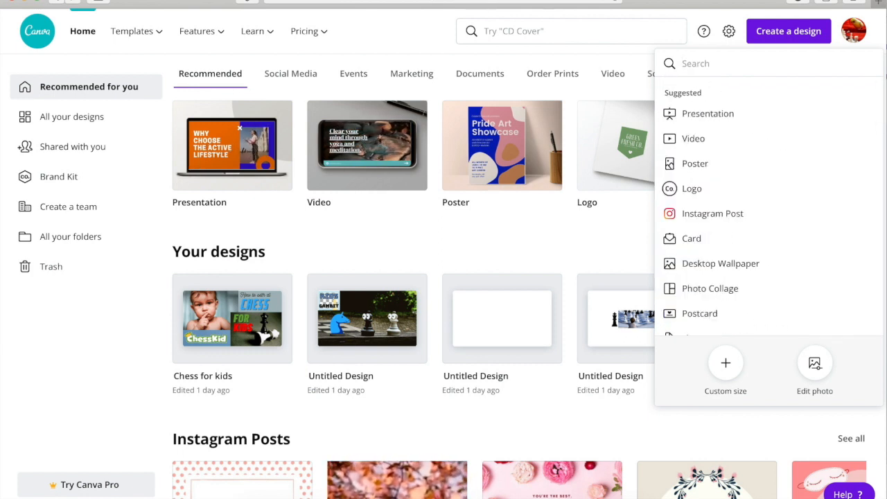
text(You)
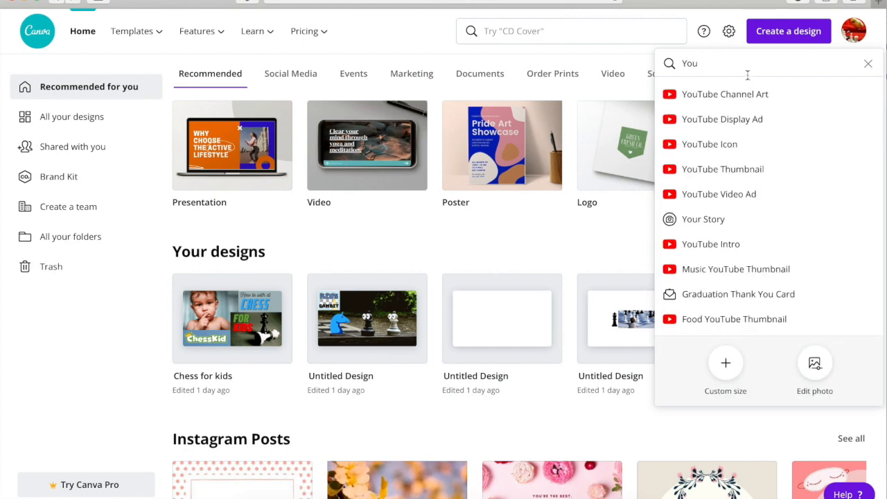
click(736, 168)
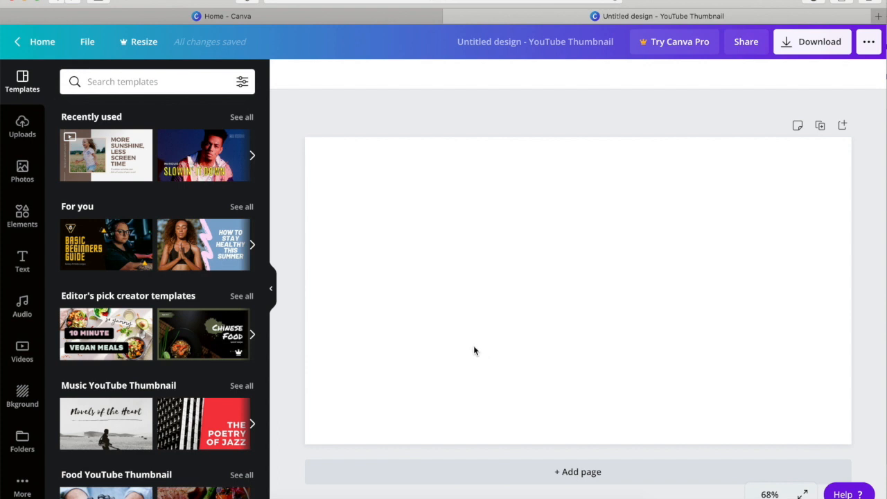
Look through the available templates, apps, folders, backgrounds, videos, audio, text styles, elements and photos.
scroll(49, 208, down, 5)
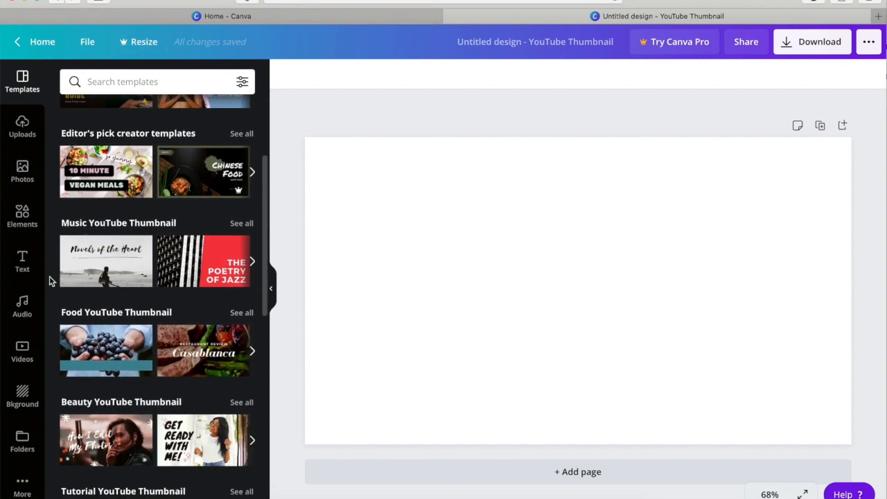
click(22, 488)
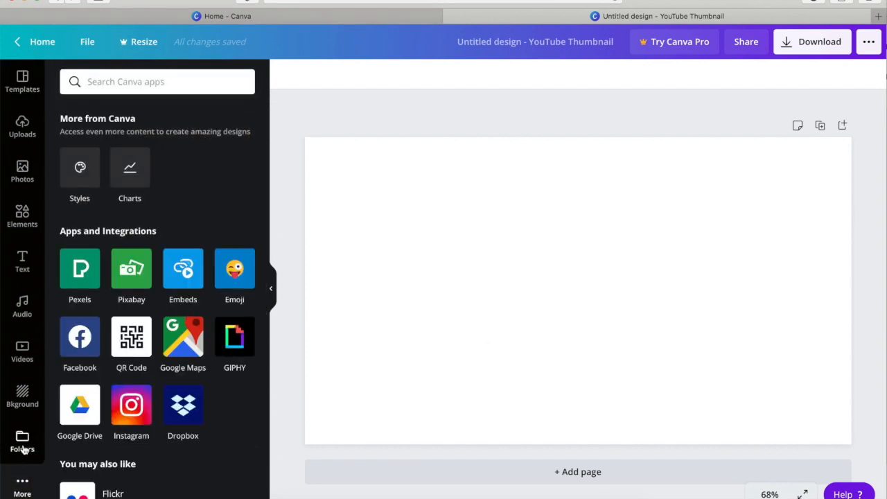
click(23, 444)
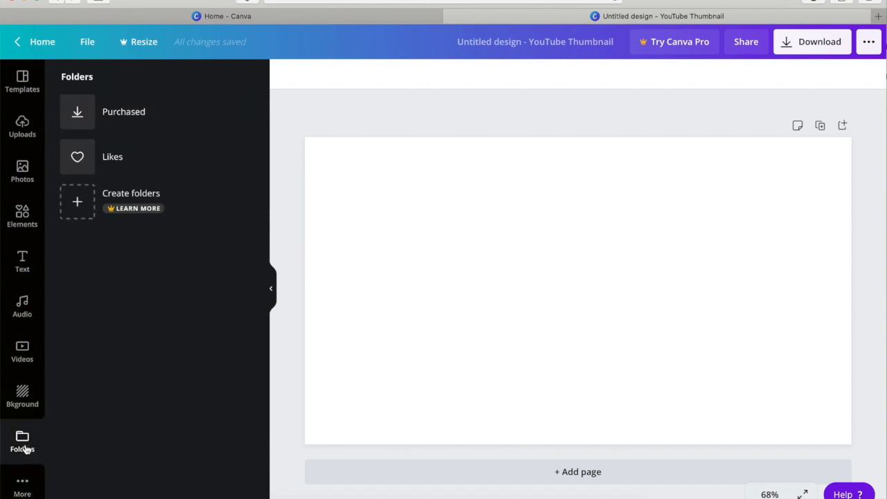
click(21, 407)
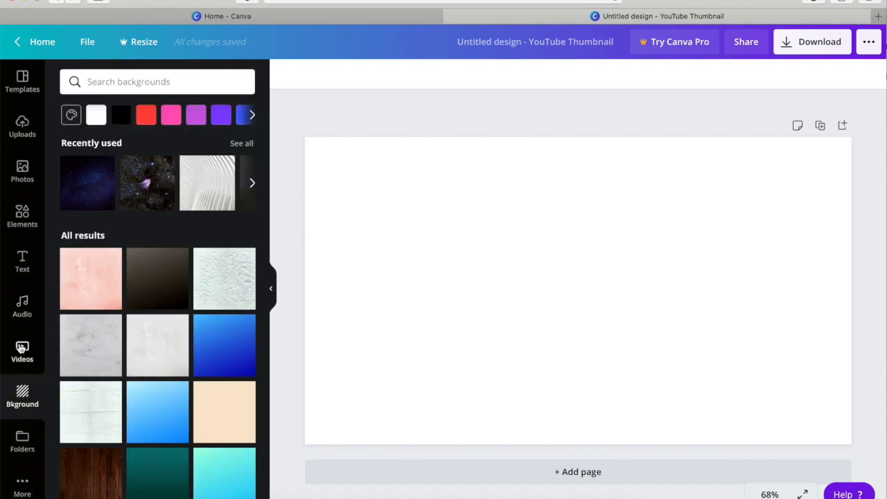
click(21, 349)
click(21, 305)
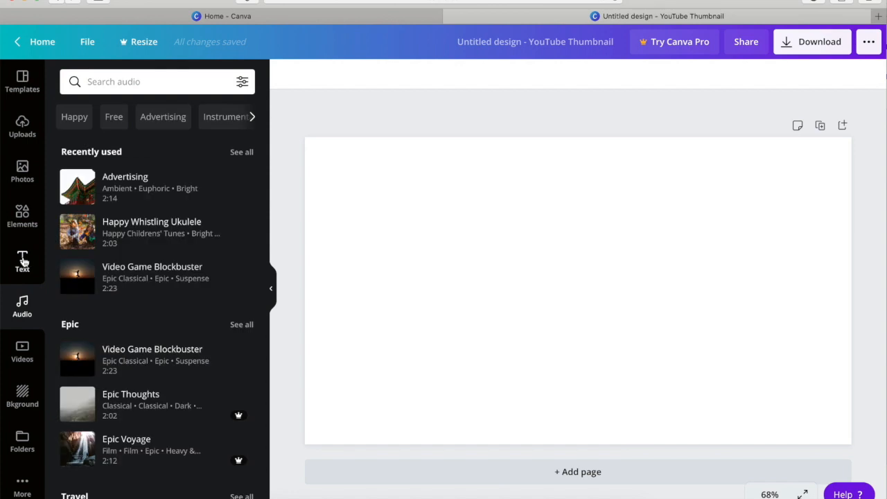
click(22, 260)
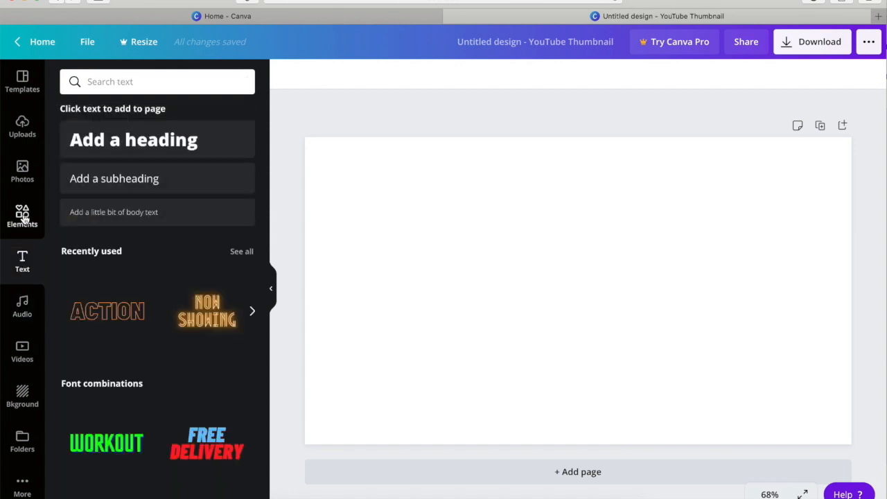
click(22, 213)
click(23, 169)
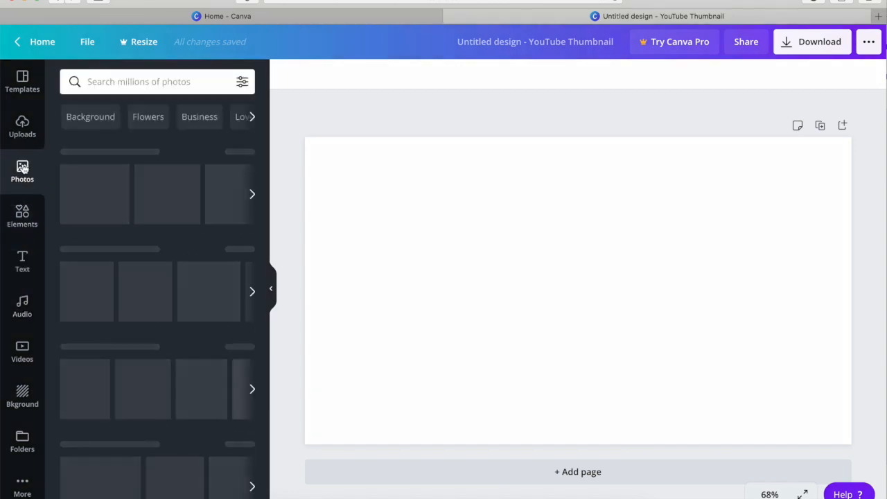
Browse the previously uploaded images.
click(26, 135)
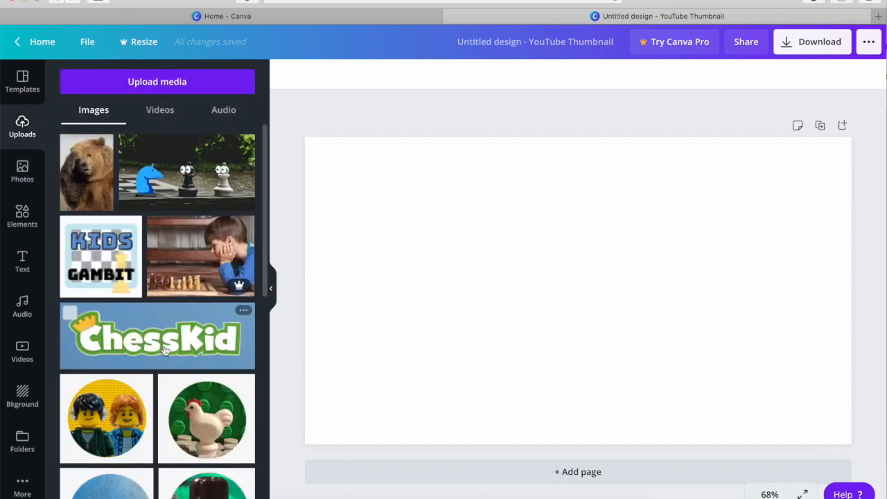
scroll(192, 400, down, 3)
scroll(192, 400, down, 1)
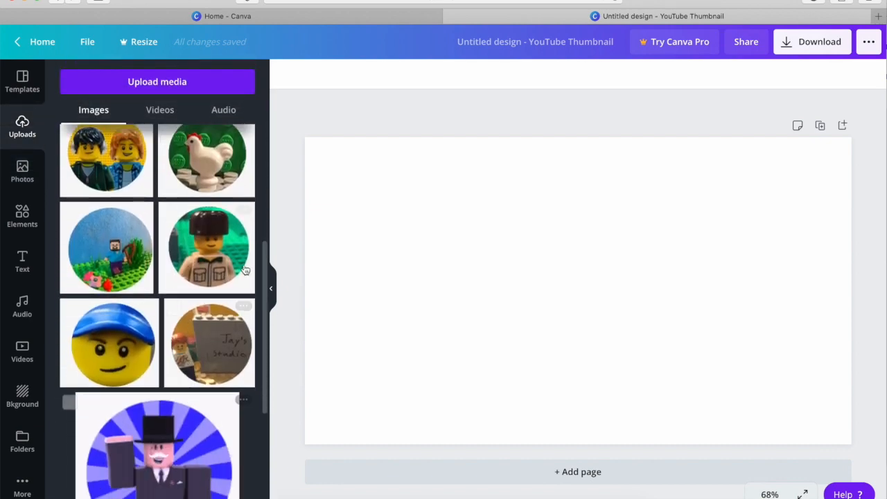
scroll(202, 406, down, 10)
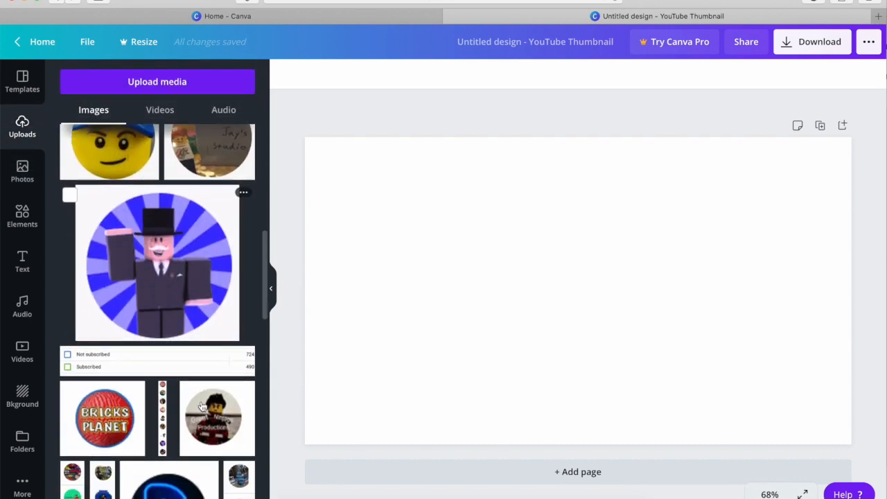
scroll(202, 406, up, 3)
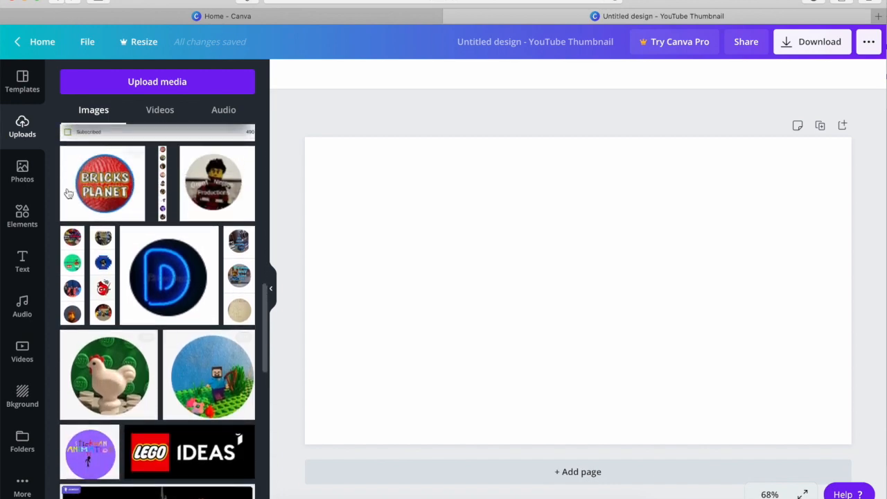
Apply the "The Poetry of Jazz" music thumbnail template and replace its title text with "HI!".
click(31, 72)
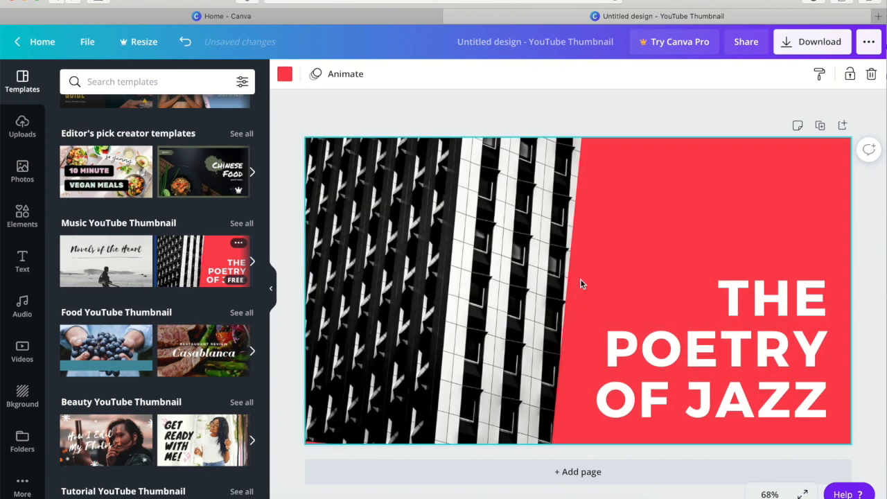
double_click(741, 300)
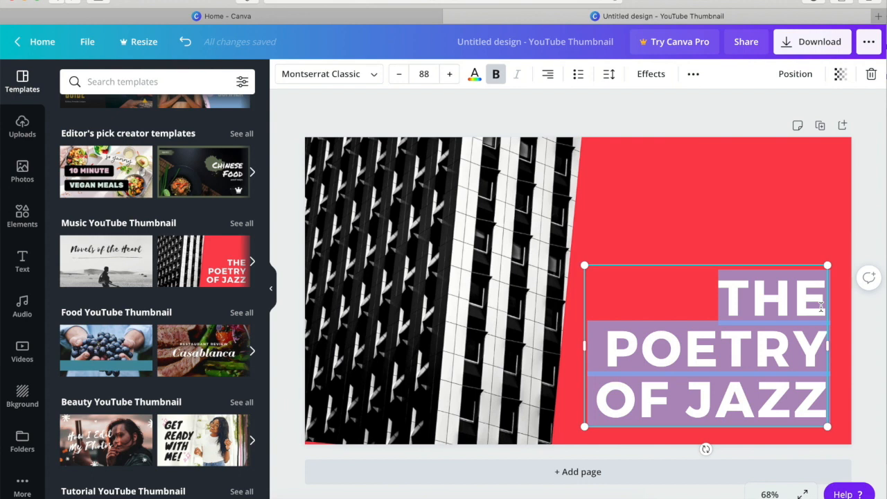
text(H)
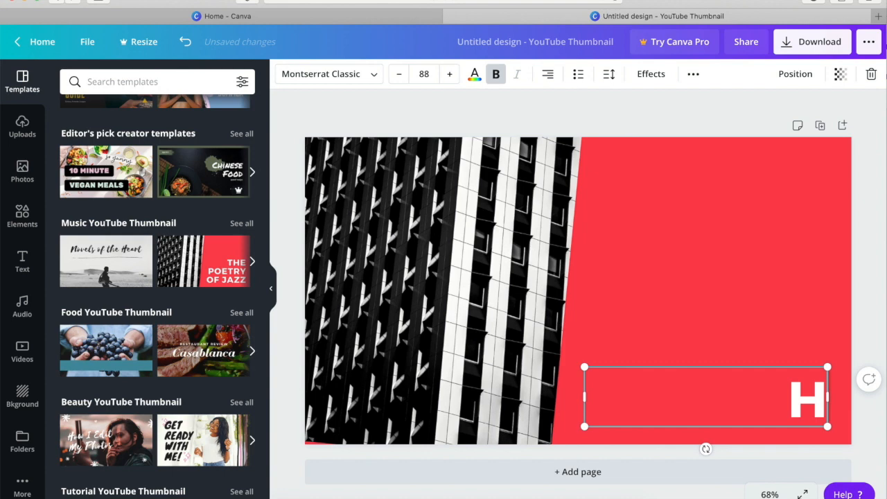
text(I)
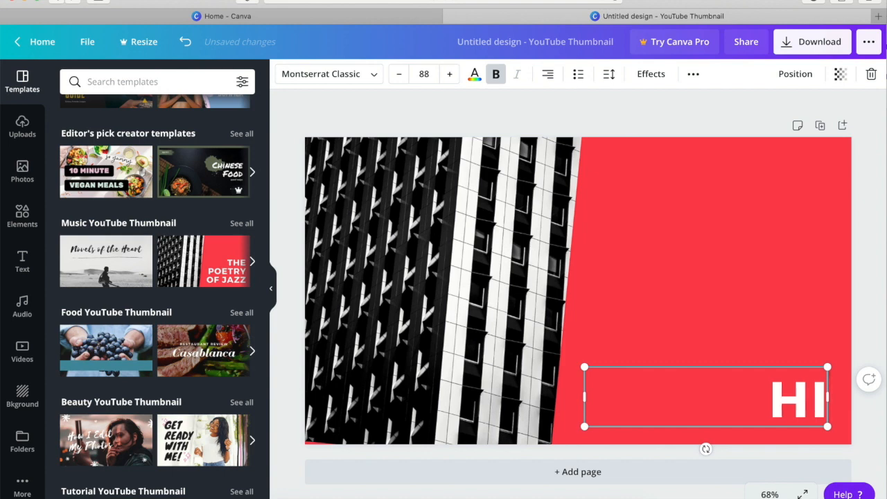
text(!)
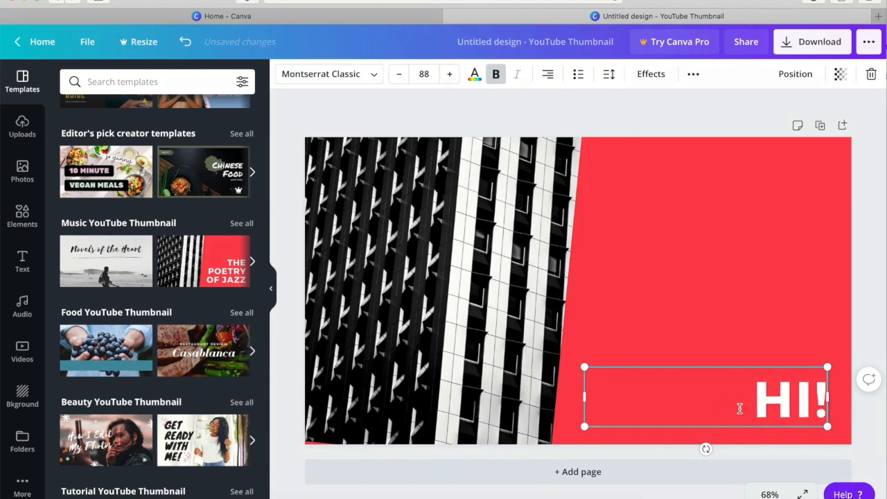
Move the "HI!" text to the upper part of the red area and select the page background.
drag(734, 412, 728, 267)
click(668, 367)
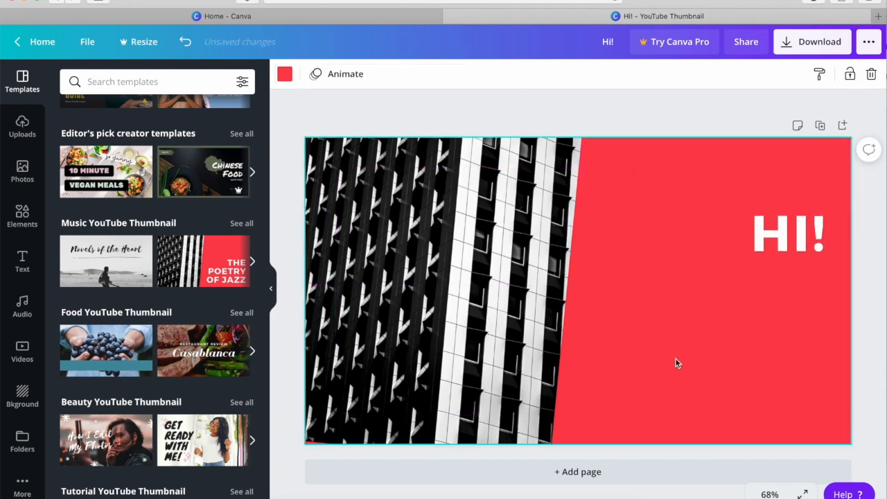
Try the Fade, Block and Pan page animations and apply the Rise animation to the page.
click(357, 74)
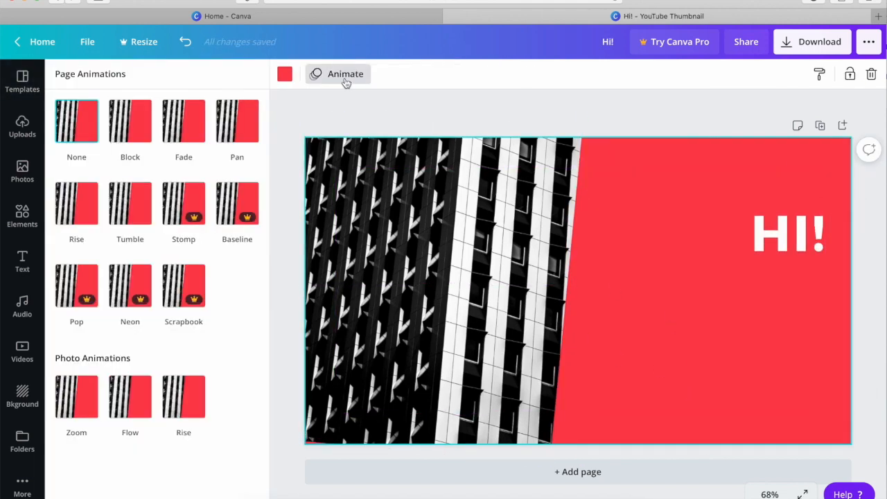
click(186, 133)
click(130, 118)
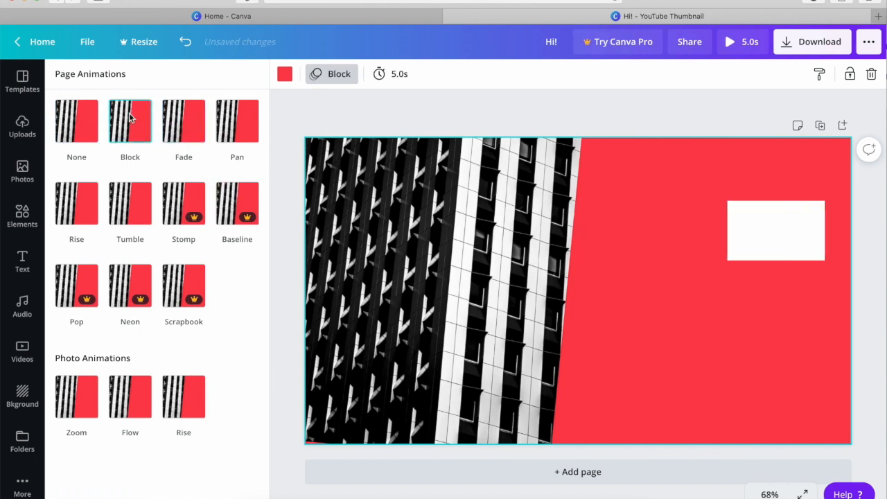
click(229, 122)
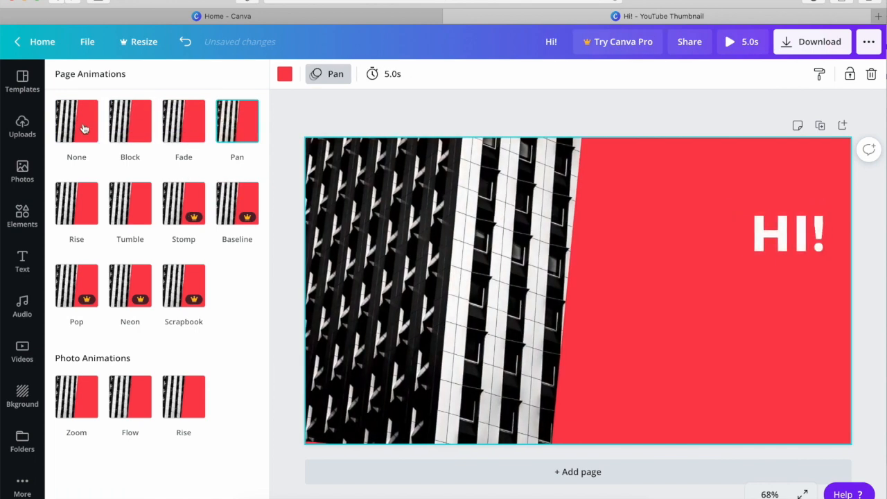
click(84, 128)
click(77, 196)
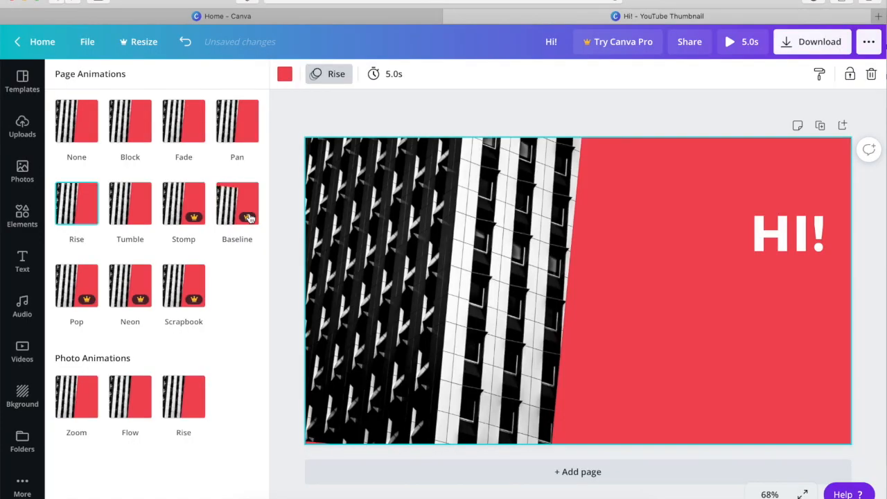
Browse the design elements and search them for "Shapes".
click(28, 227)
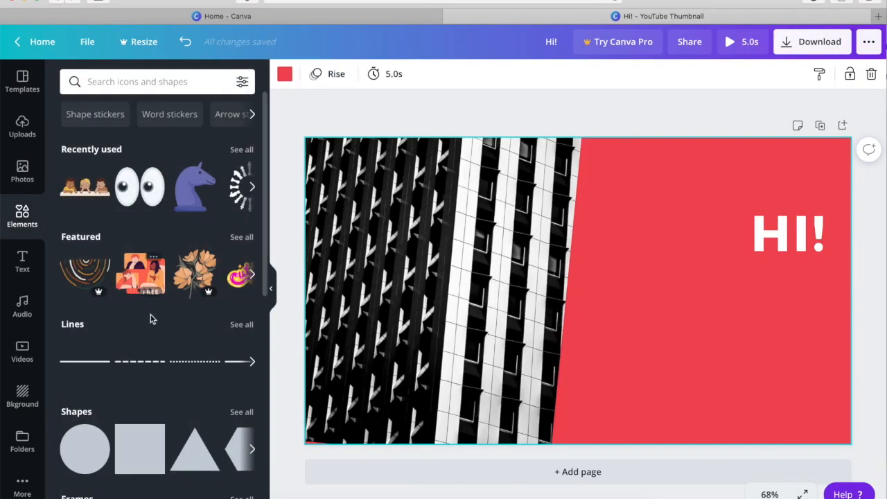
scroll(151, 317, down, 1)
scroll(151, 317, up, 1)
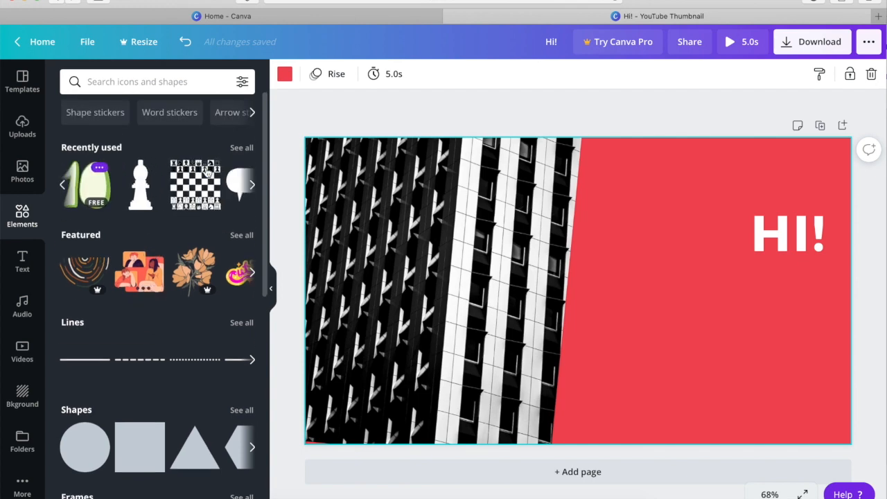
click(138, 82)
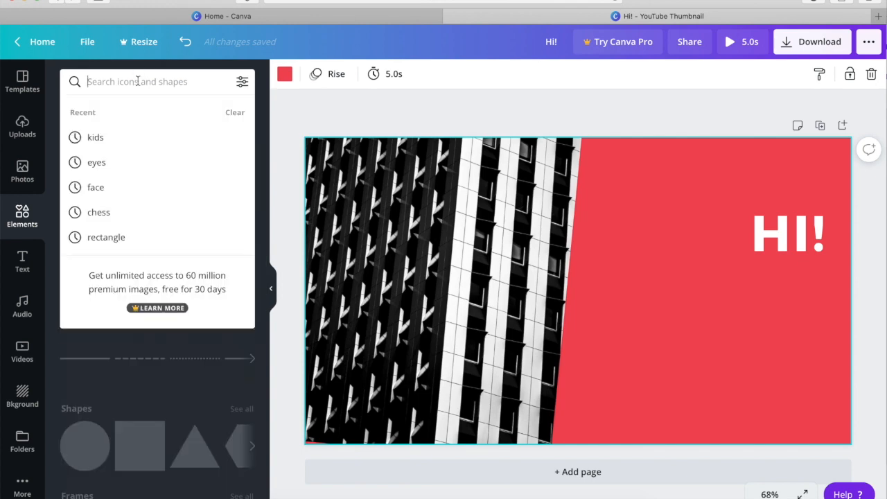
text(Sha)
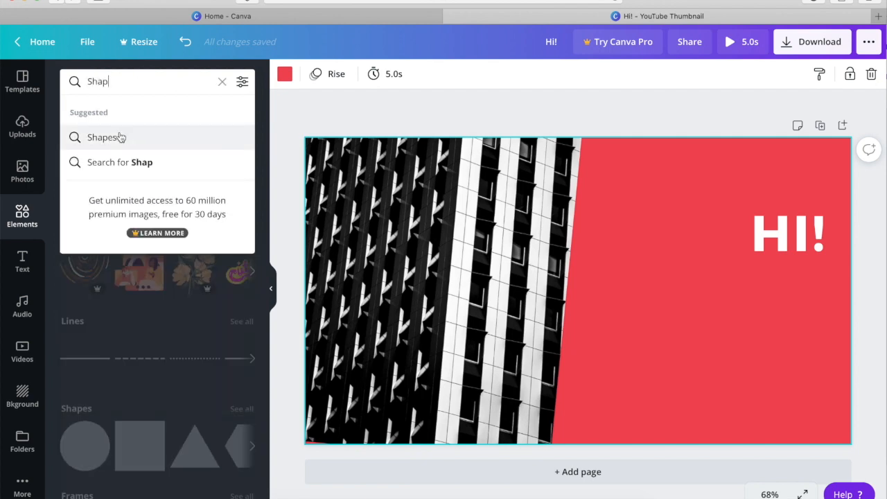
text(p)
click(121, 136)
Add a heart shape below the "HI!" text and colour it bright red.
scroll(160, 336, down, 2)
click(159, 420)
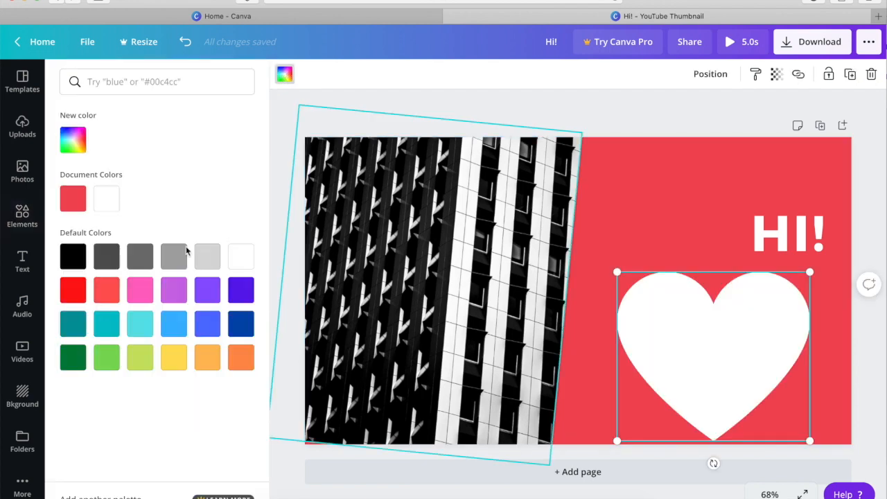
click(73, 199)
click(73, 290)
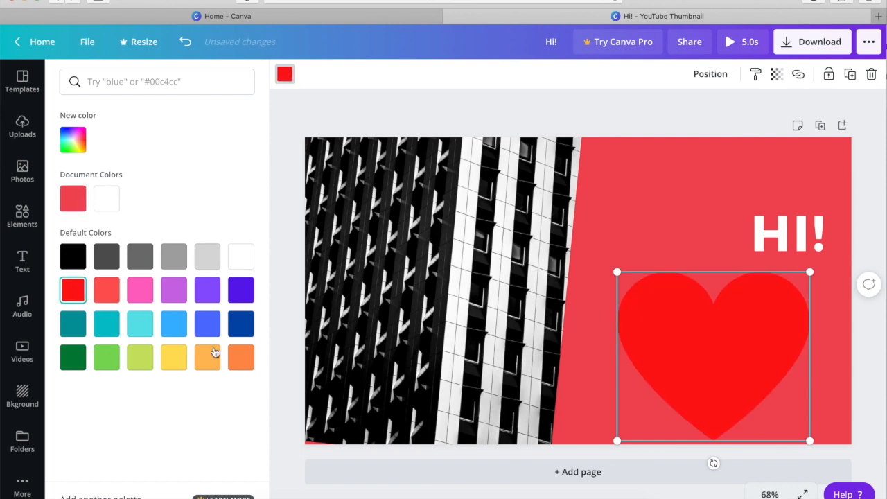
Change the page's background colour to light purple.
click(673, 195)
click(284, 74)
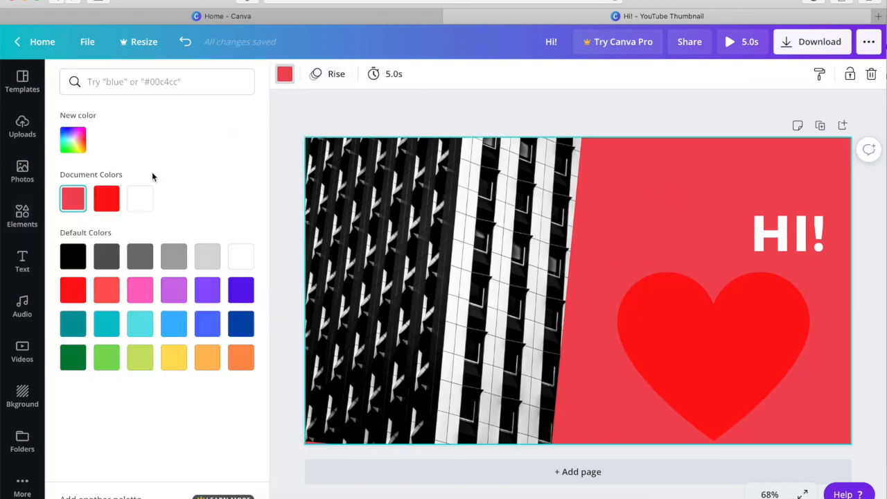
click(146, 208)
click(176, 292)
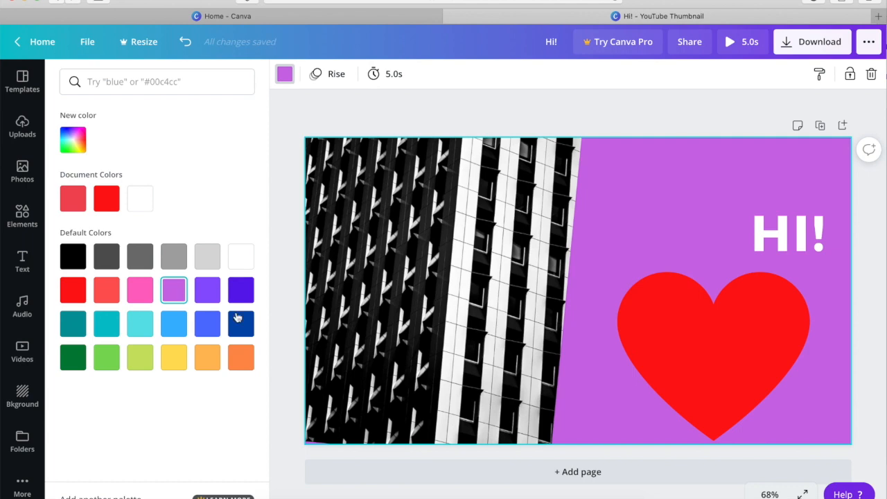
Change the page's background colour to bright pink.
click(107, 290)
click(141, 290)
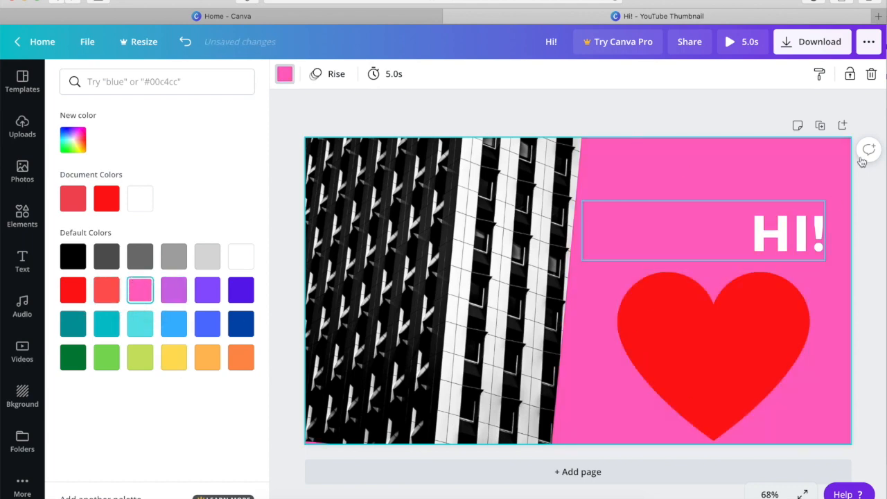
Replace the building photo with an orange-to-purple gradient found by searching the elements for "rectangle", and adjust its tilt.
click(520, 305)
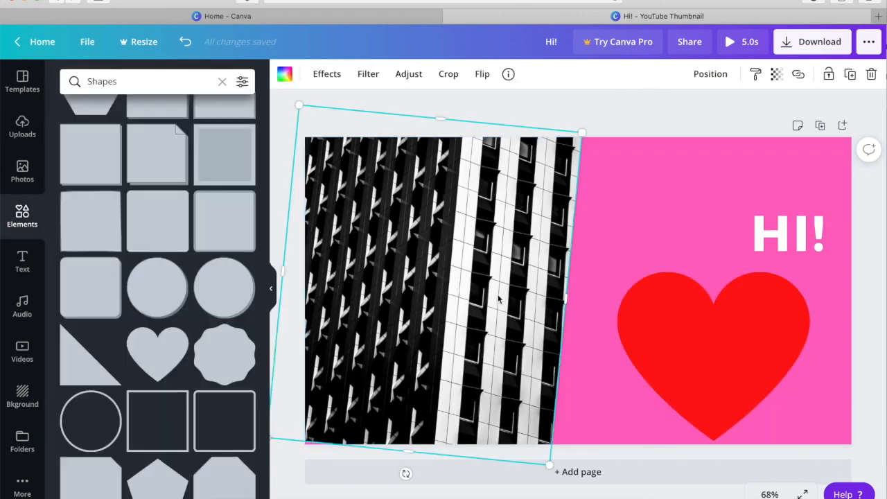
key(Delete)
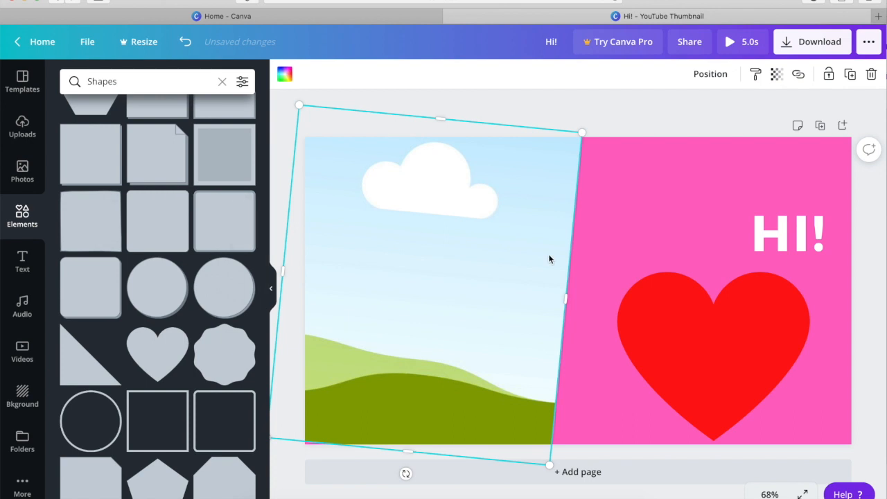
click(121, 82)
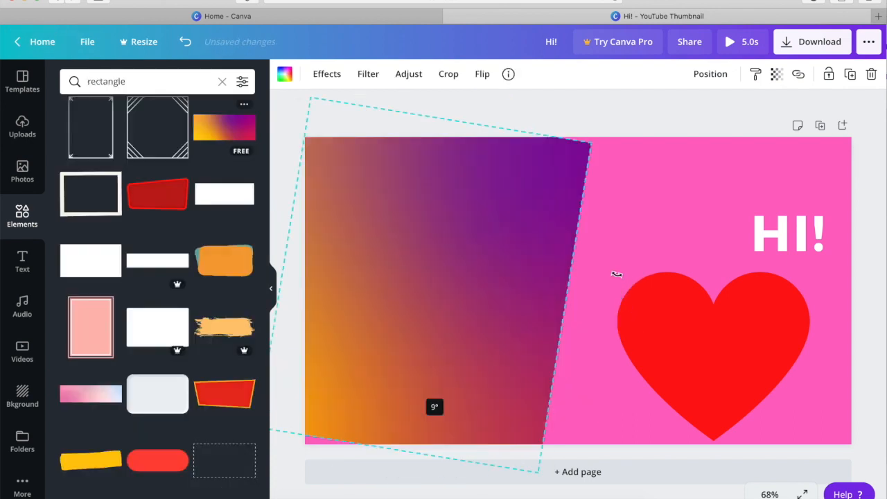
drag(615, 273, 418, 366)
Browse the available text styles and font combinations.
click(27, 262)
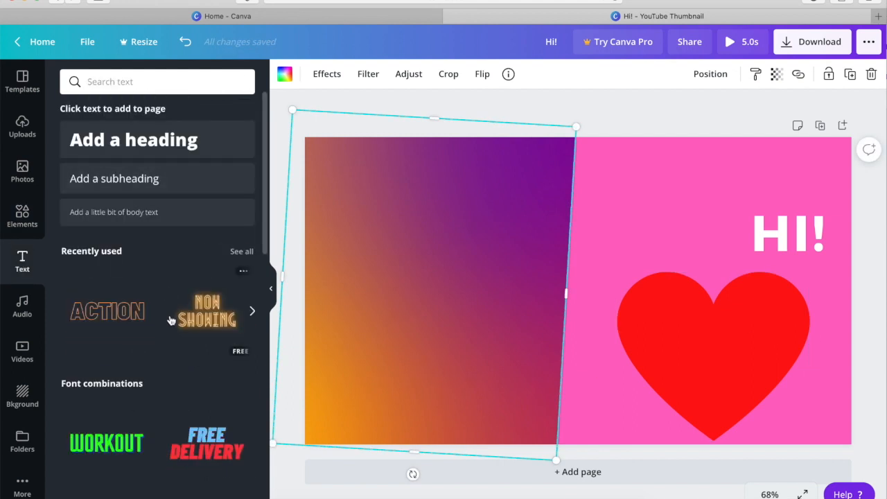
scroll(172, 320, down, 10)
scroll(120, 399, down, 4)
scroll(219, 326, down, 10)
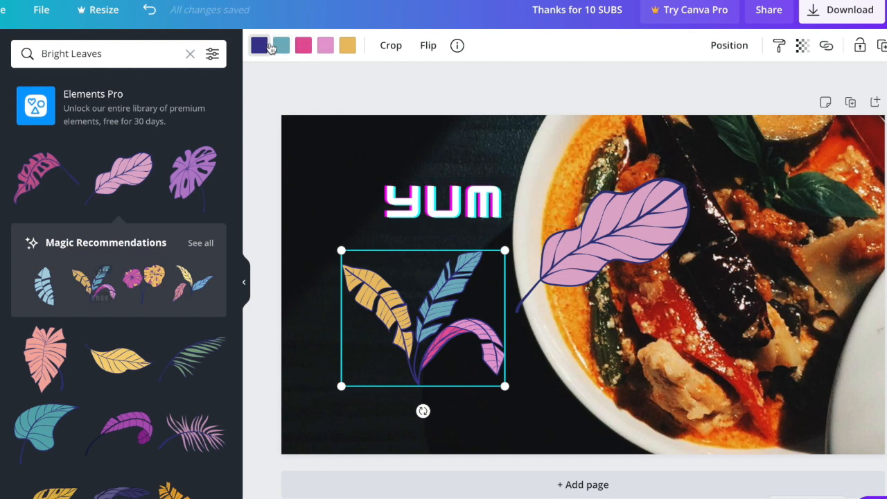
Examine each of the five editable colours of the three-leaf graphic in the food thumbnail.
click(271, 47)
click(280, 45)
click(303, 45)
click(326, 45)
click(348, 46)
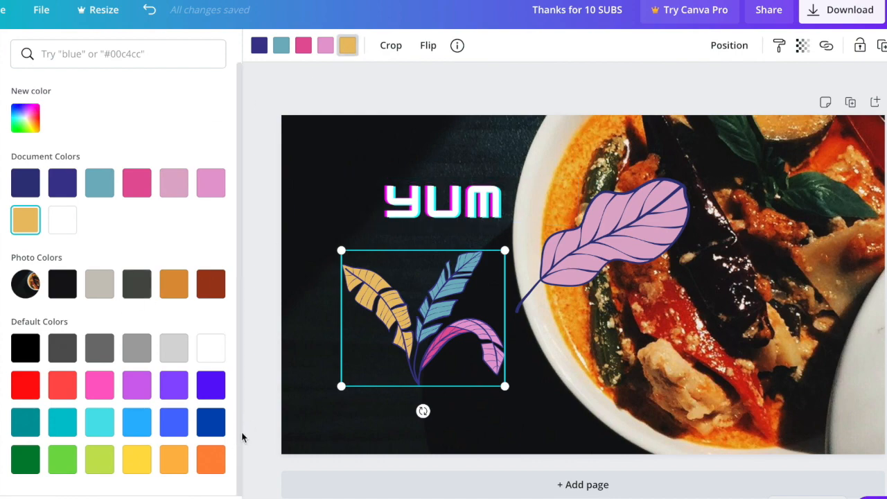
Enlarge the "YUM" text to size 93.1, place it over the lower part of the bowl, and shift the pink leaf slightly up and left.
click(428, 214)
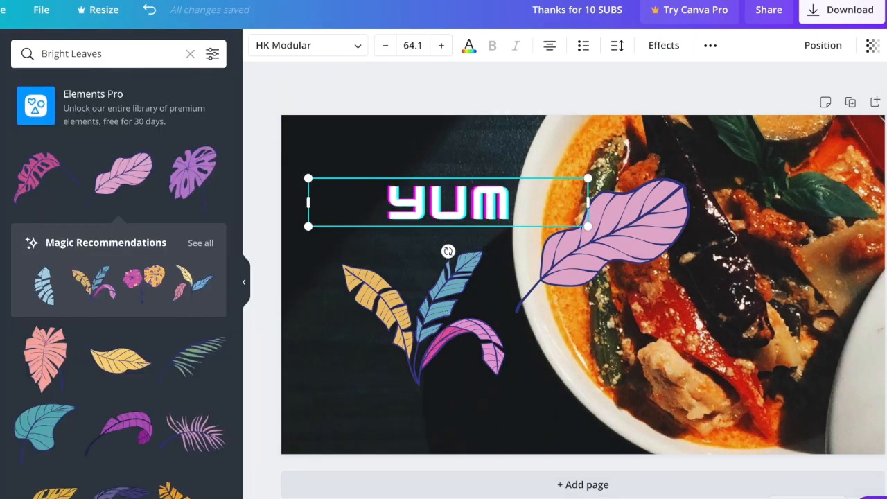
click(135, 424)
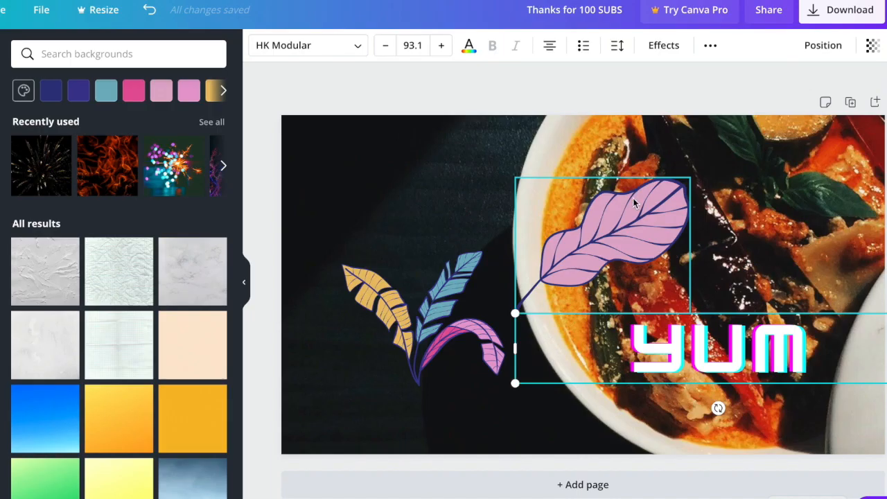
drag(635, 199, 606, 190)
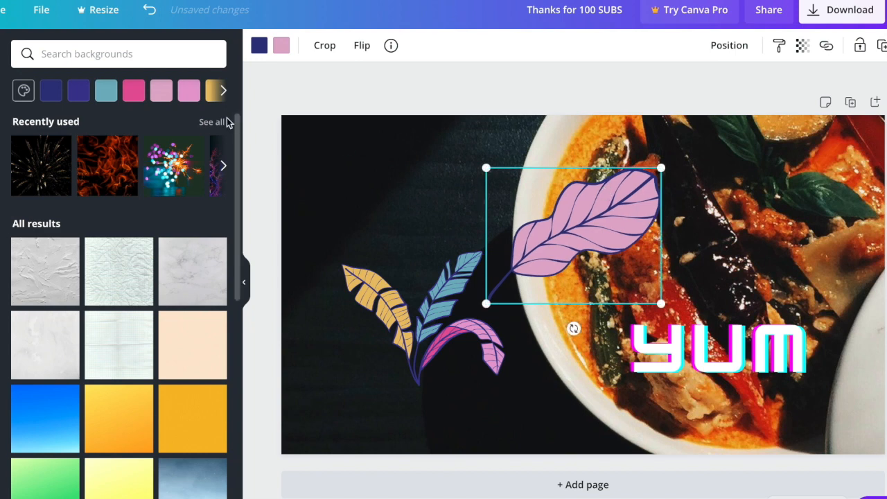
Look through the available page backgrounds and check the download options for the thumbnail.
scroll(81, 421, down, 2)
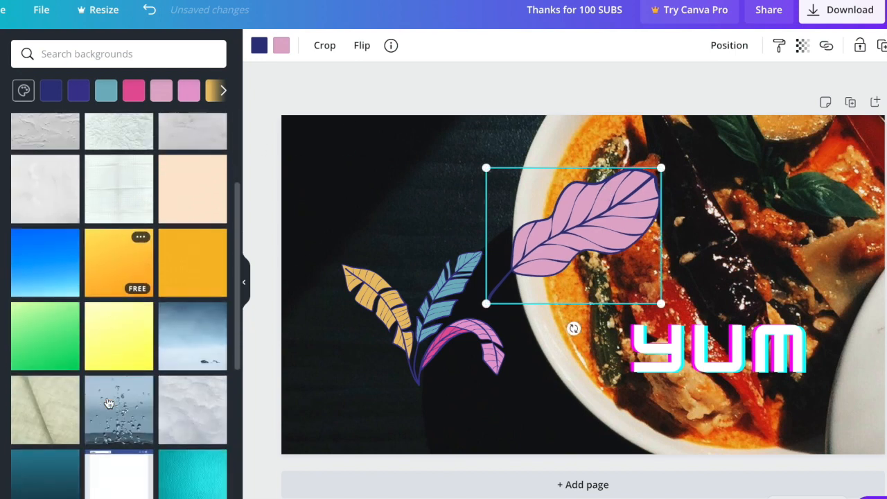
scroll(90, 347, up, 1)
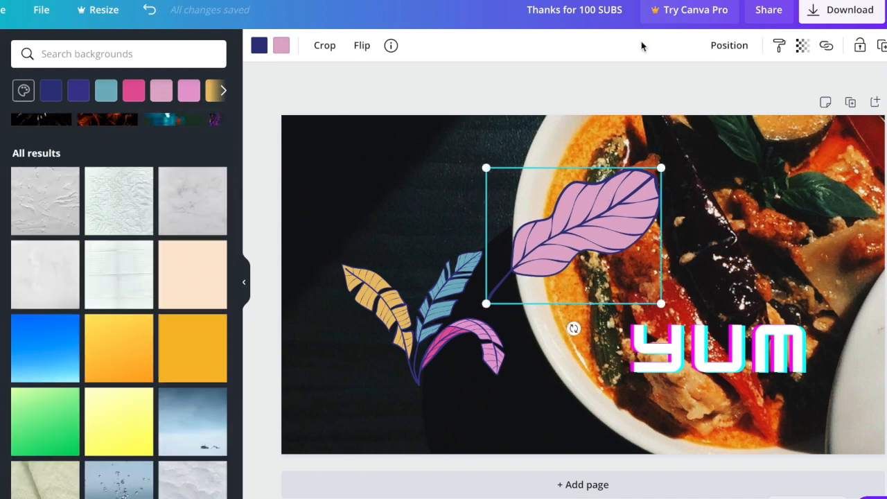
click(840, 14)
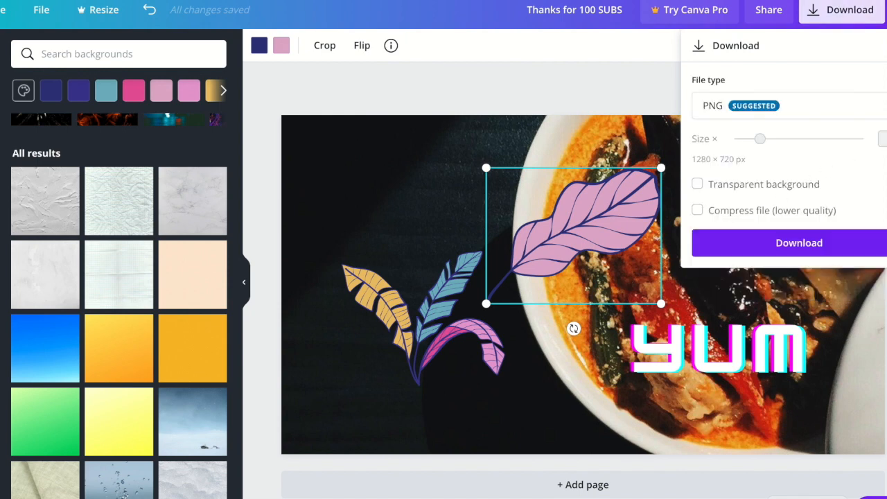
key(Escape)
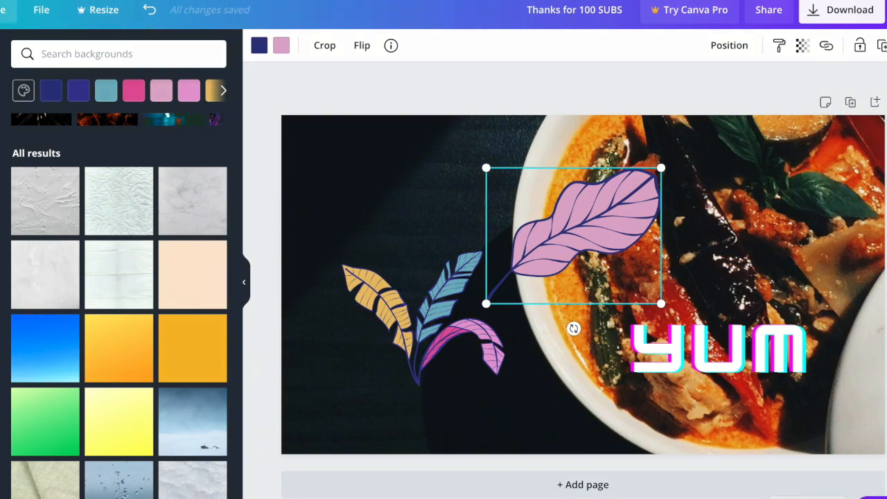
Leave the thumbnail and create a new blank 1080p video design.
click(3, 10)
mouse_move(95, 15)
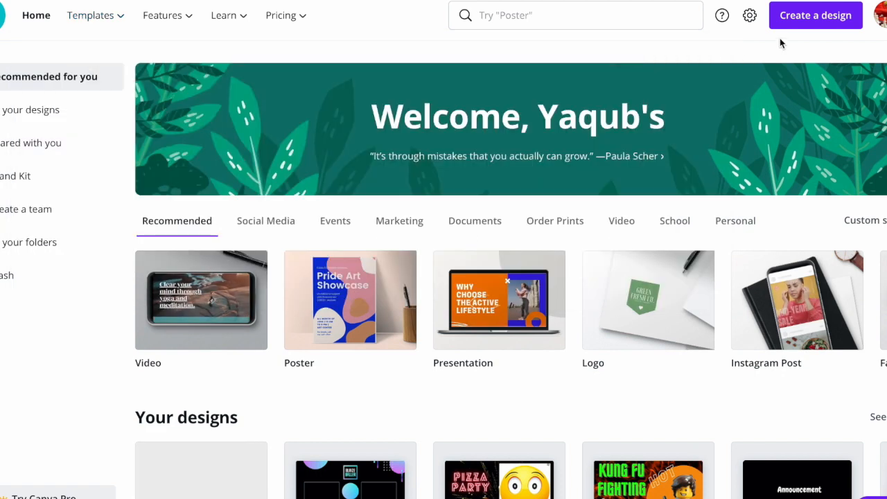
click(715, 105)
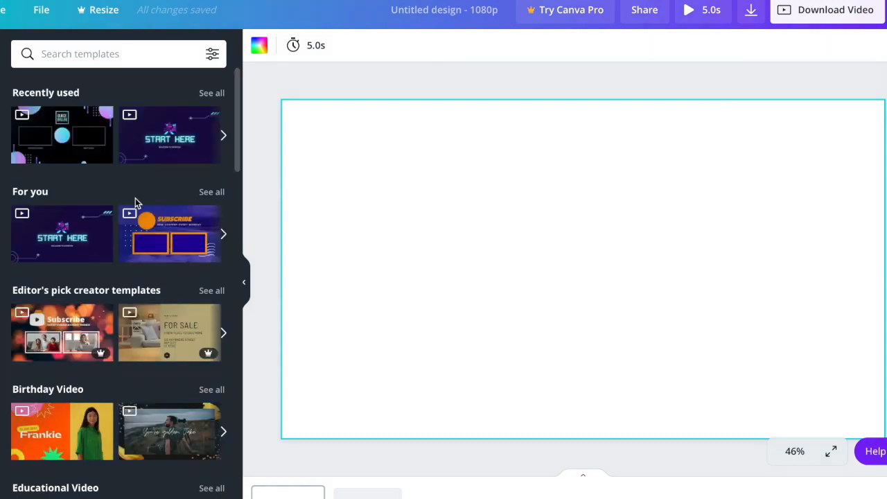
Apply the "START HERE" template, change its texts to "SUBSCRIBE!!!" and "LIKE THIS VIDEO PLZ!", and preview the video.
drag(63, 234, 418, 134)
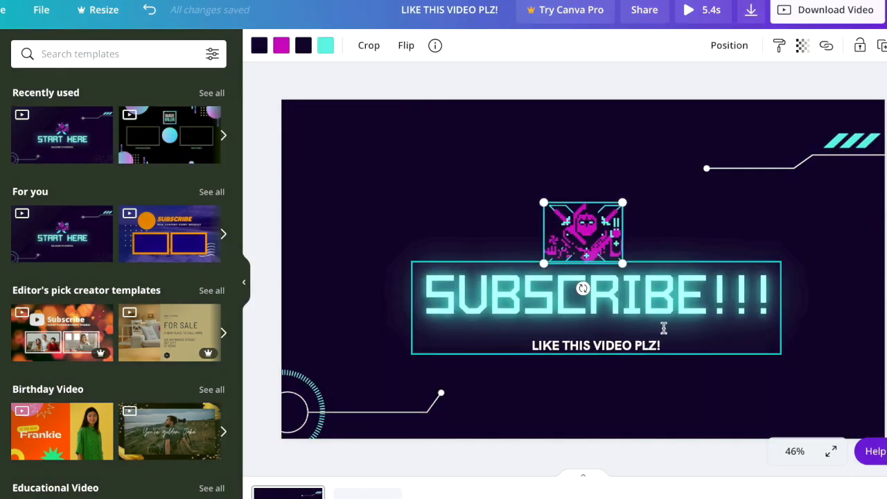
click(691, 11)
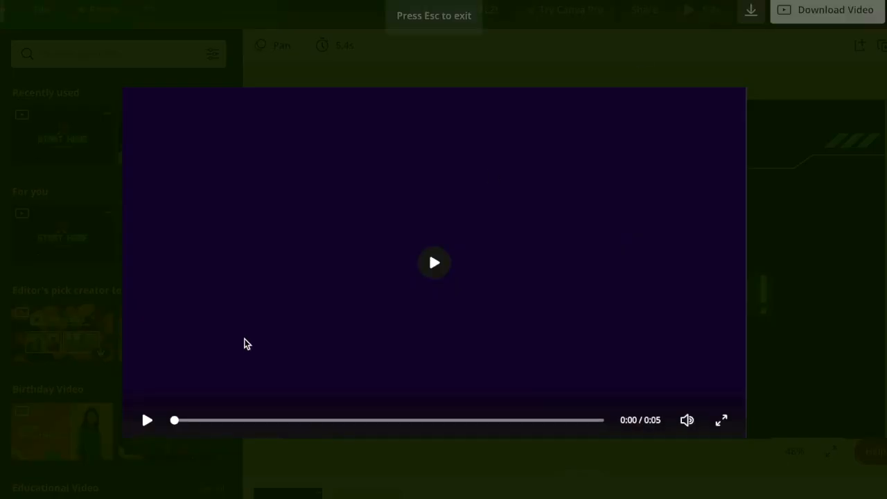
click(428, 267)
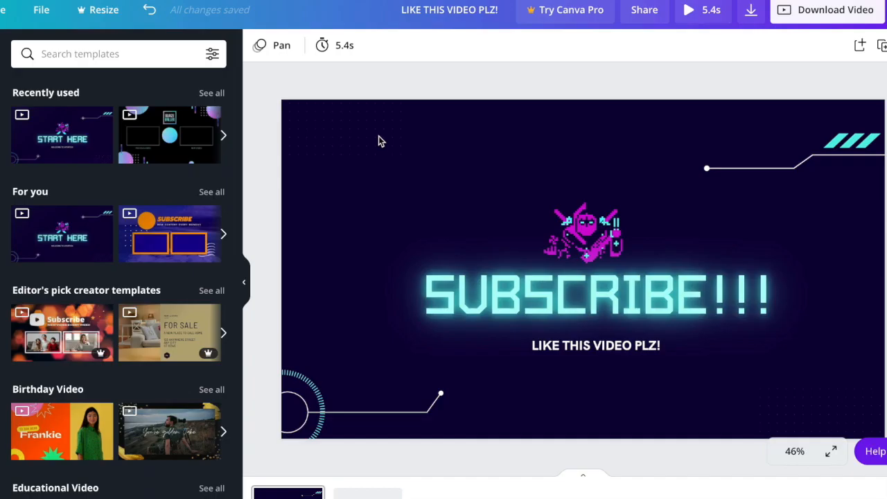
Set the page's timing to 5.5 seconds.
click(335, 45)
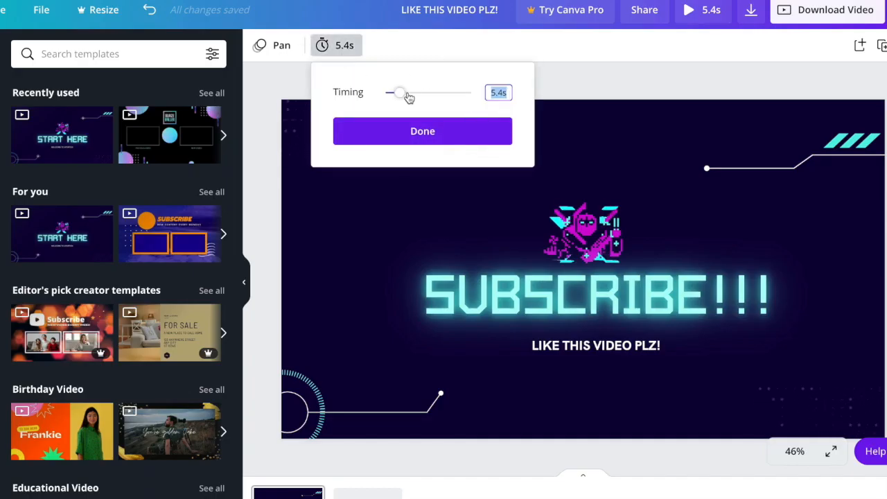
drag(396, 92, 405, 98)
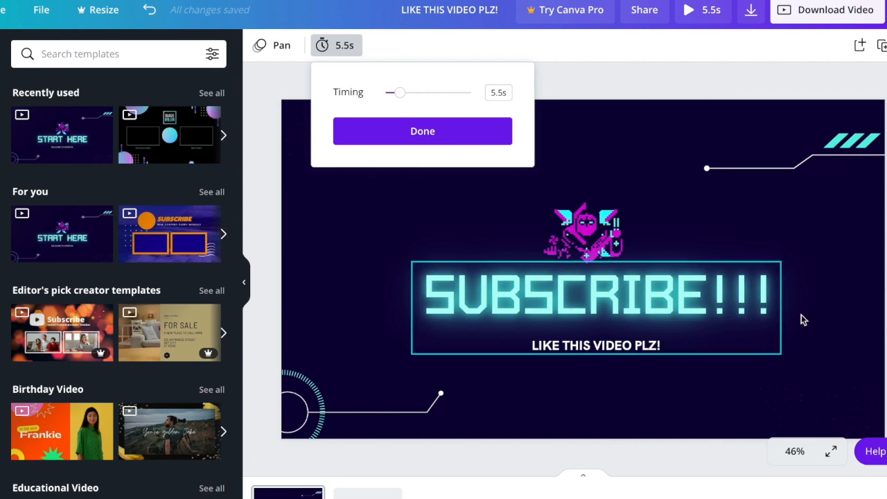
click(866, 323)
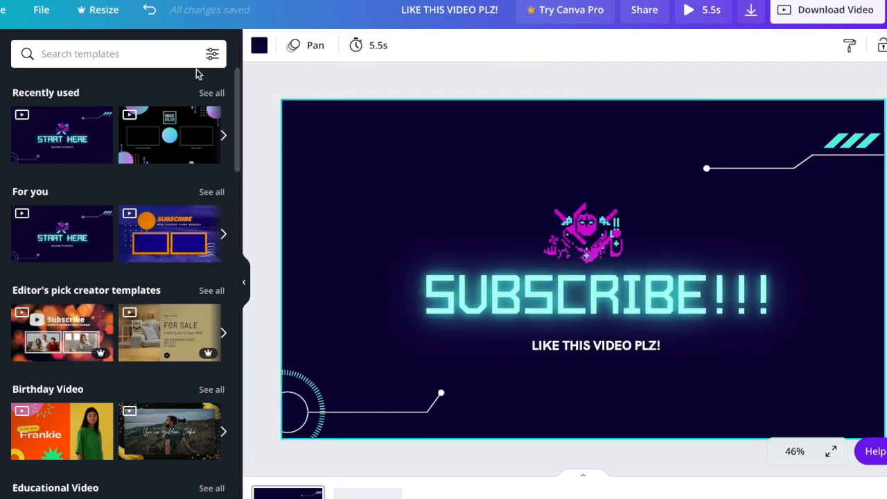
Try the Fade page animation and apply the Block animation to the page.
click(300, 45)
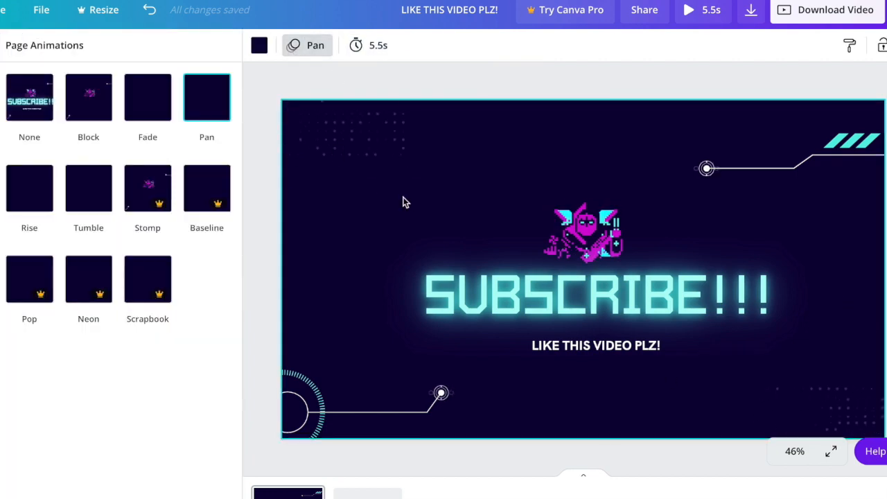
click(159, 114)
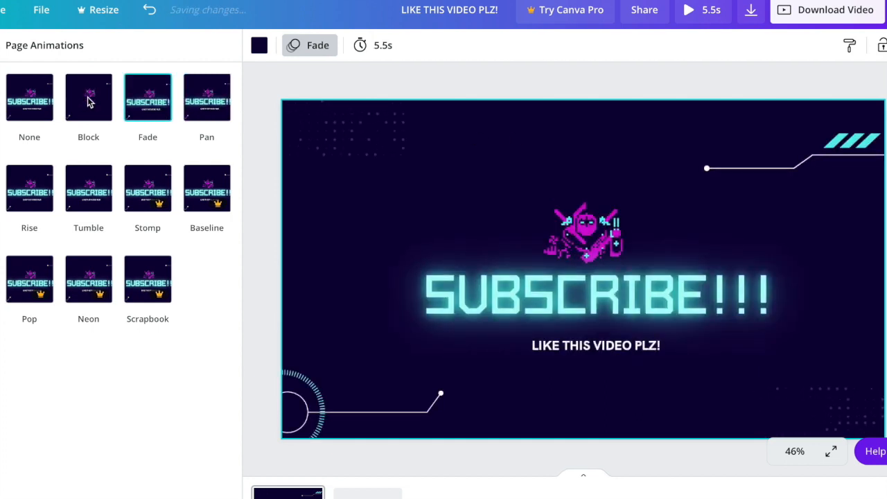
click(88, 101)
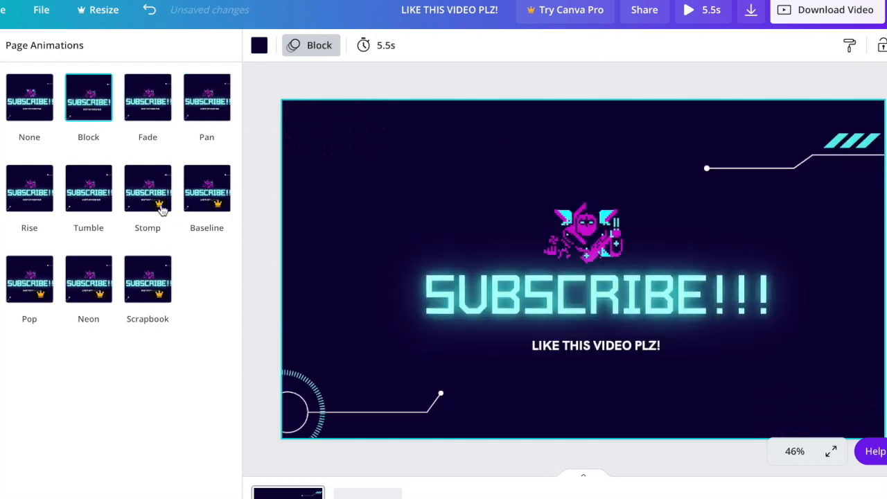